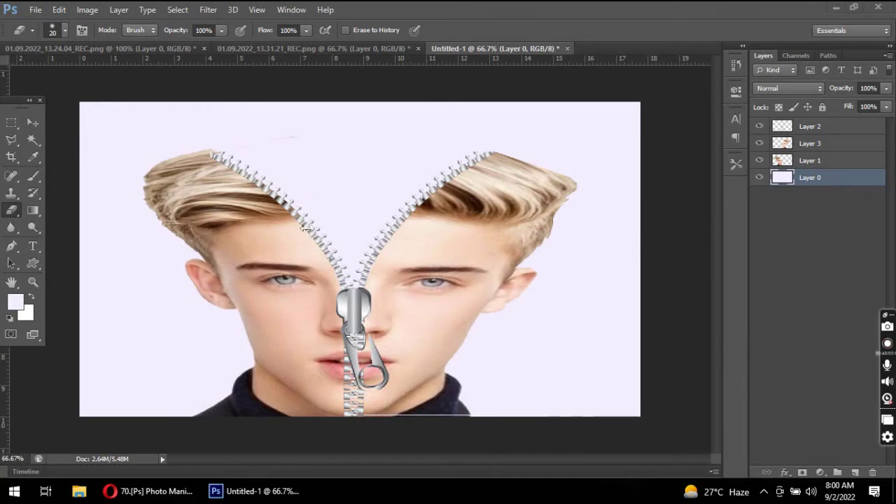
# Close the Untitled-1, face portrait and zipper documents without saving any changes
pyautogui.click(567, 48)
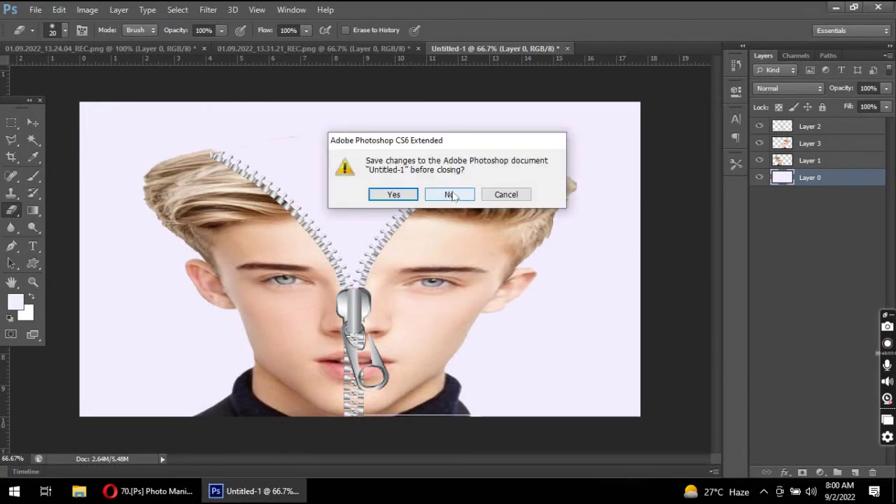
pyautogui.click(450, 195)
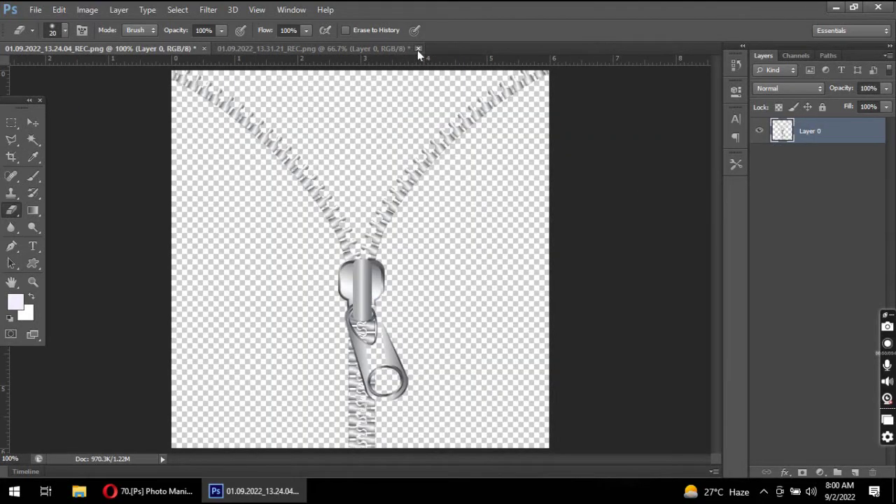
pyautogui.click(418, 49)
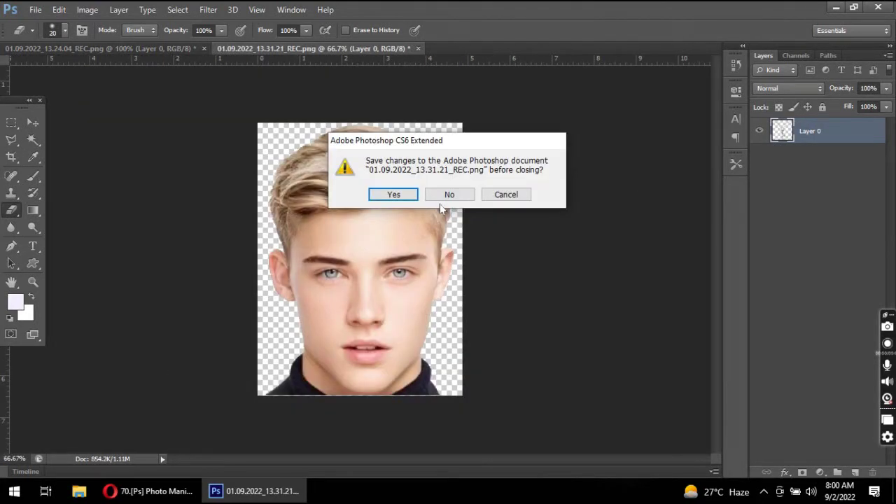
pyautogui.click(442, 196)
pyautogui.hotkey('ctrl', 'w')
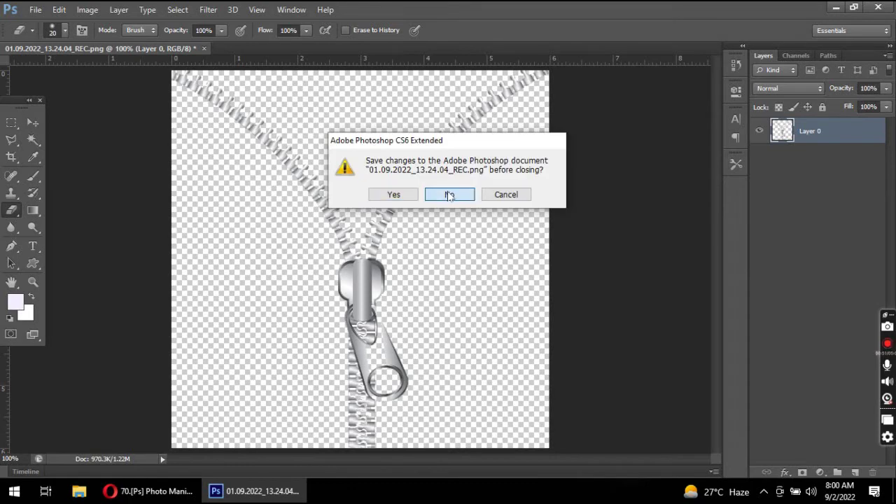
pyautogui.click(450, 195)
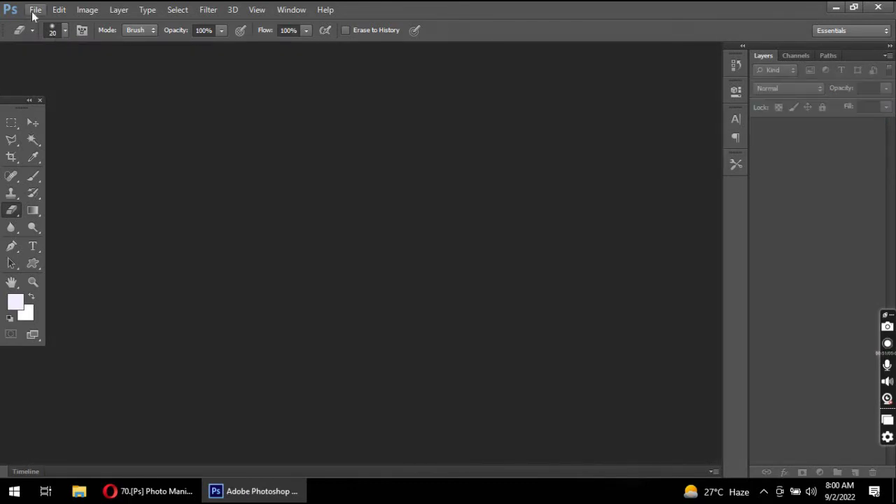
# Open the blond man portrait 01.09.2022_13.31.21_REC.png and the zipper PNG together
pyautogui.click(33, 11)
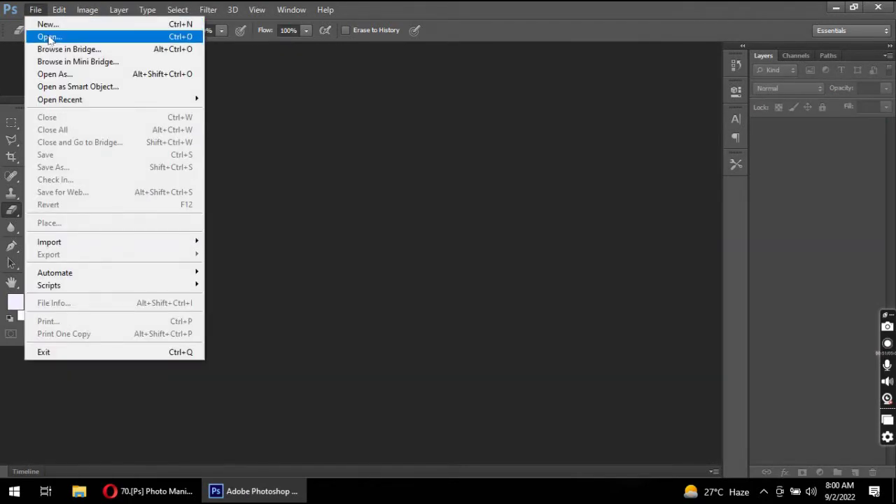
pyautogui.click(49, 37)
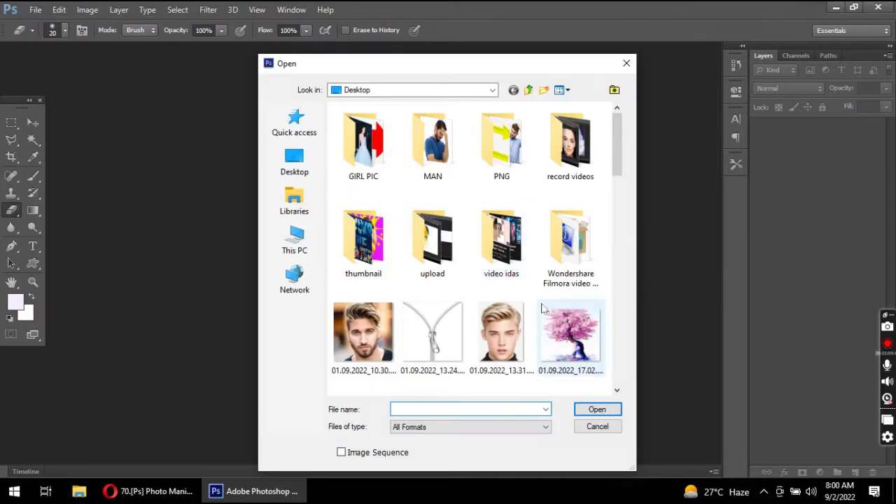
pyautogui.click(494, 339)
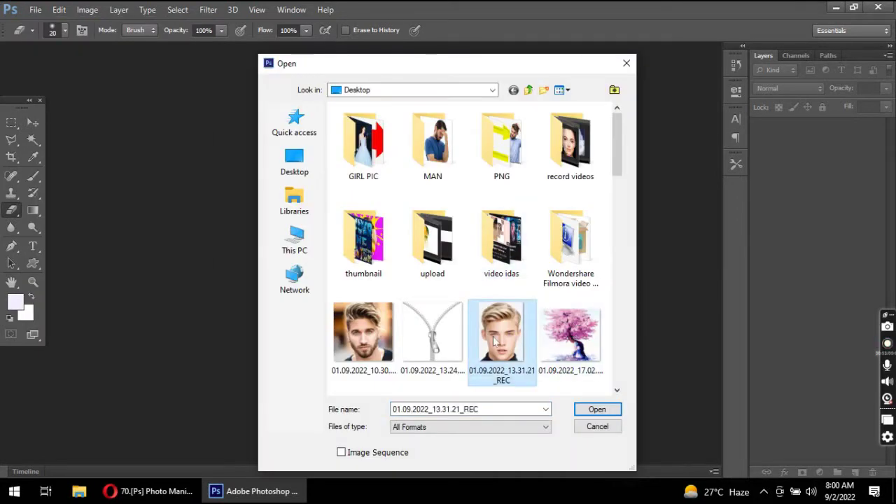
pyautogui.keyDown('ctrl'); pyautogui.click(432, 336); pyautogui.keyUp('ctrl')
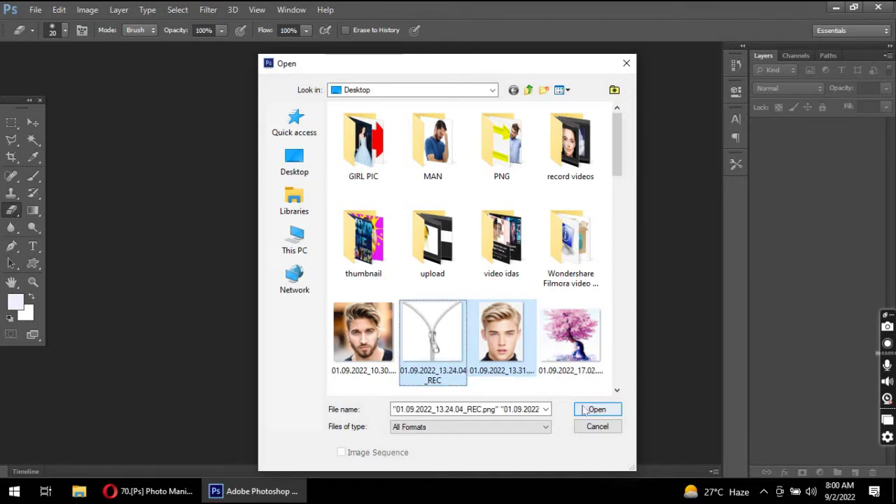
pyautogui.click(596, 409)
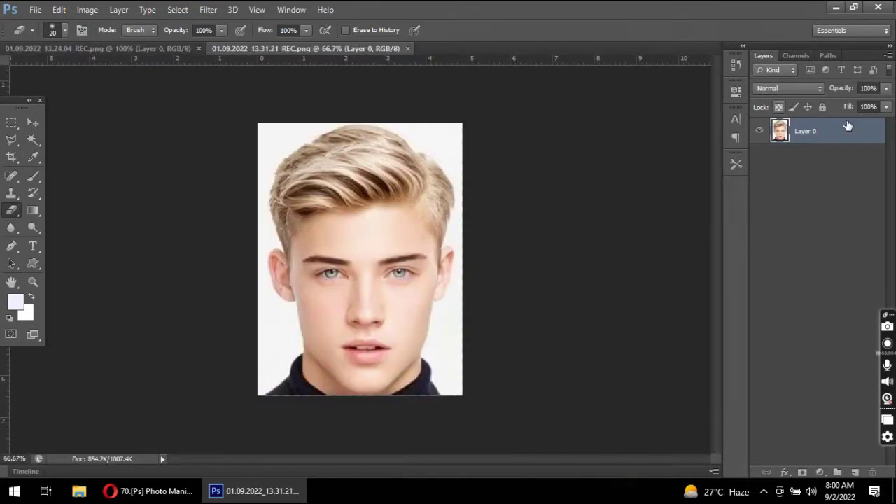
# Magic-wand and delete the portrait's white background, deselect, and start a new 1280×720 document
pyautogui.click(144, 49)
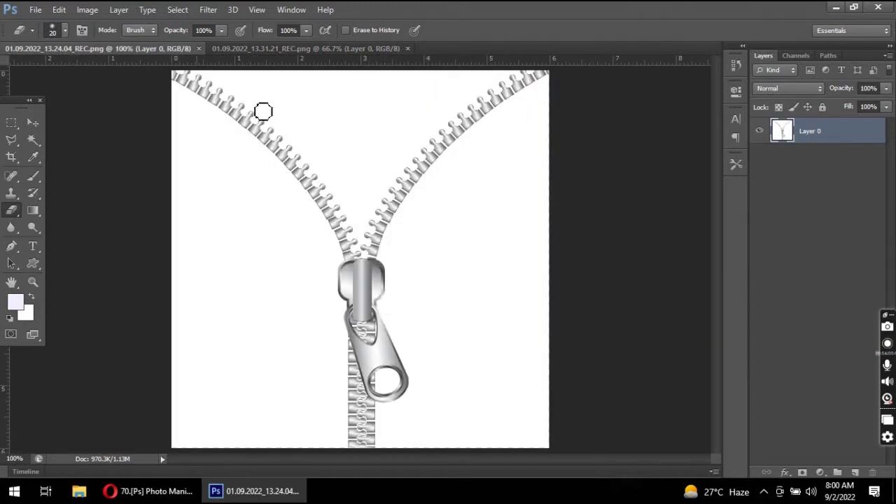
pyautogui.click(283, 49)
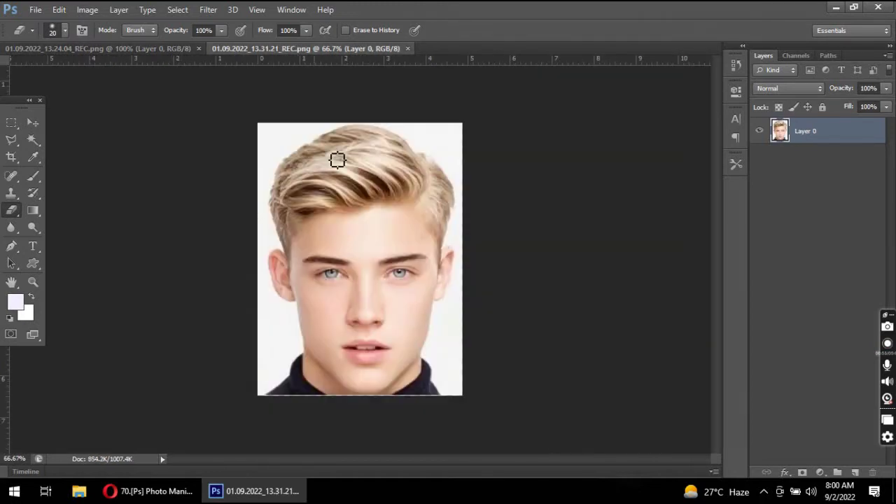
pyautogui.click(38, 139)
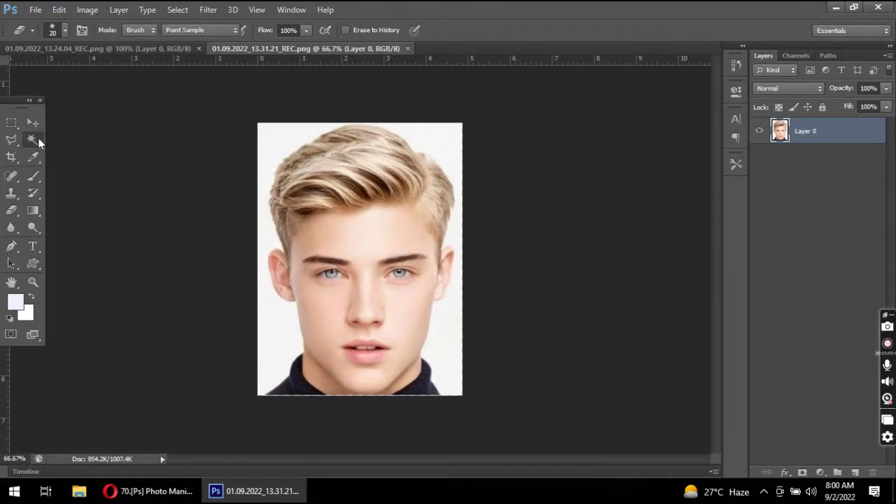
pyautogui.click(284, 145)
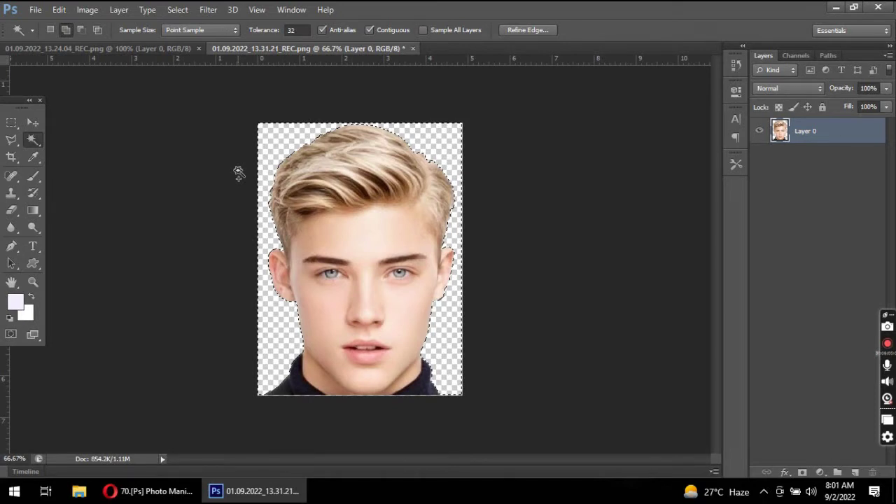
pyautogui.hotkey('ctrl', 'd')
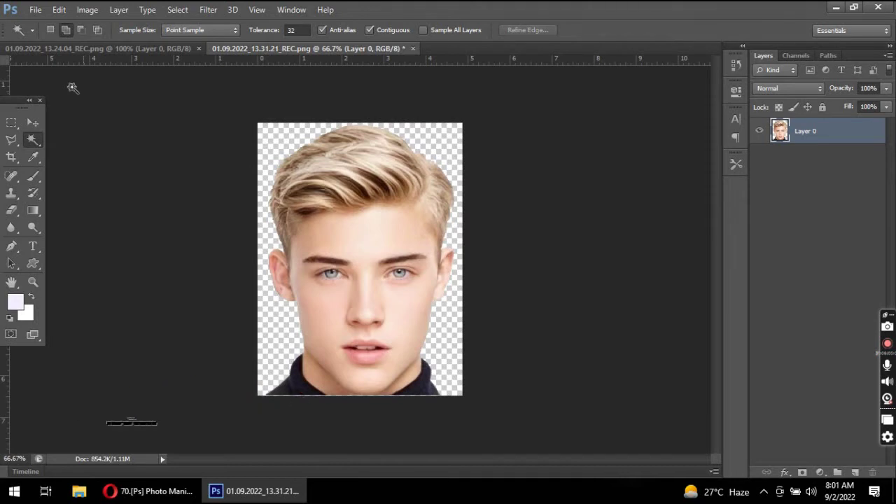
pyautogui.hotkey('ctrl', 'n')
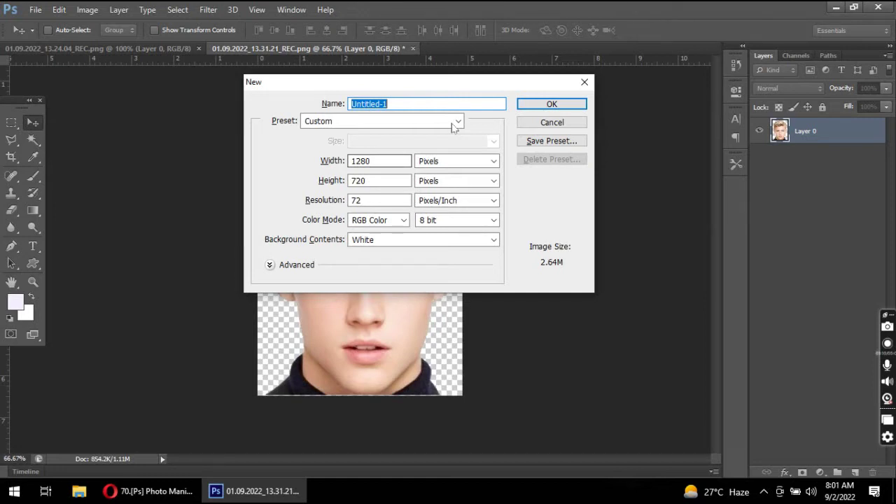
# Create the 1280×720 Untitled-1 canvas and drag the cut-out face into it as Layer 1
pyautogui.press('Return')
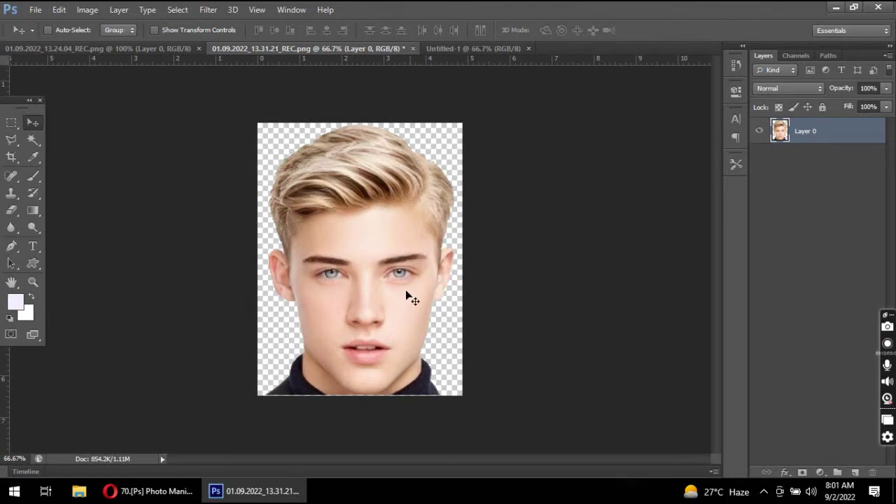
pyautogui.moveTo(407, 296)
pyautogui.mouseDown()
pyautogui.moveTo(485, 54)
pyautogui.moveTo(319, 371)
pyautogui.mouseUp()
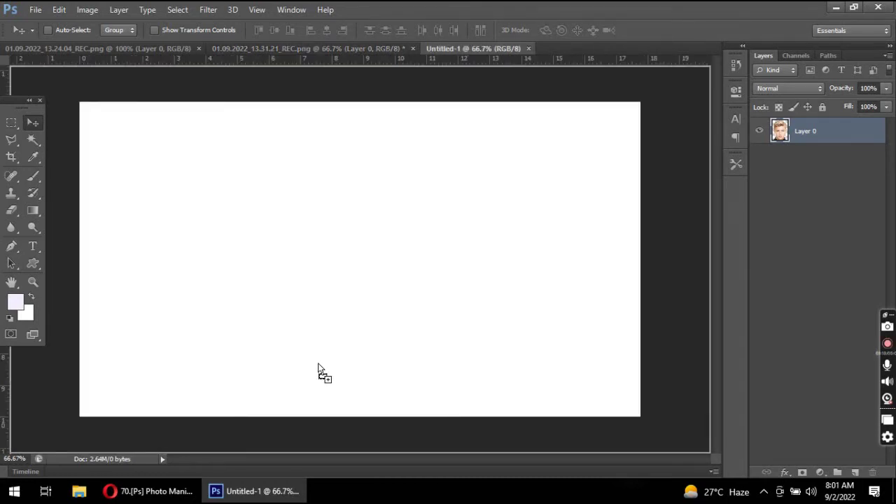
pyautogui.moveTo(319, 371); pyautogui.dragTo(371, 271)
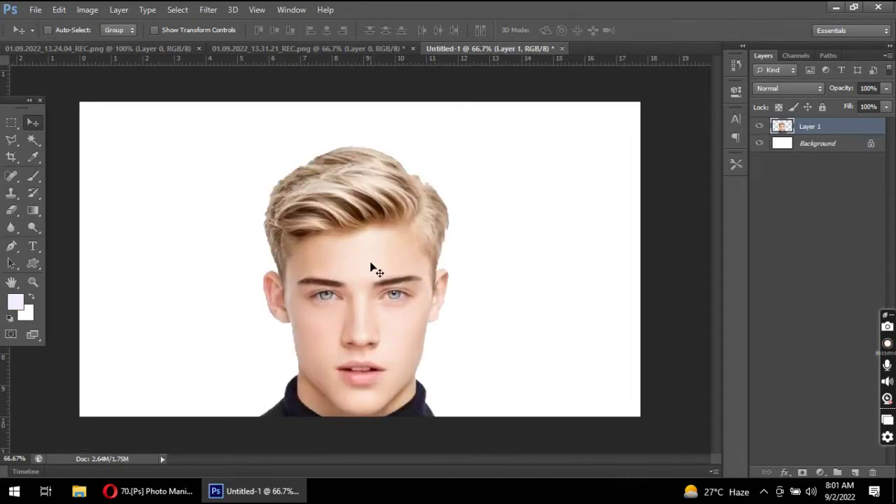
pyautogui.hotkey('ctrl', 't')
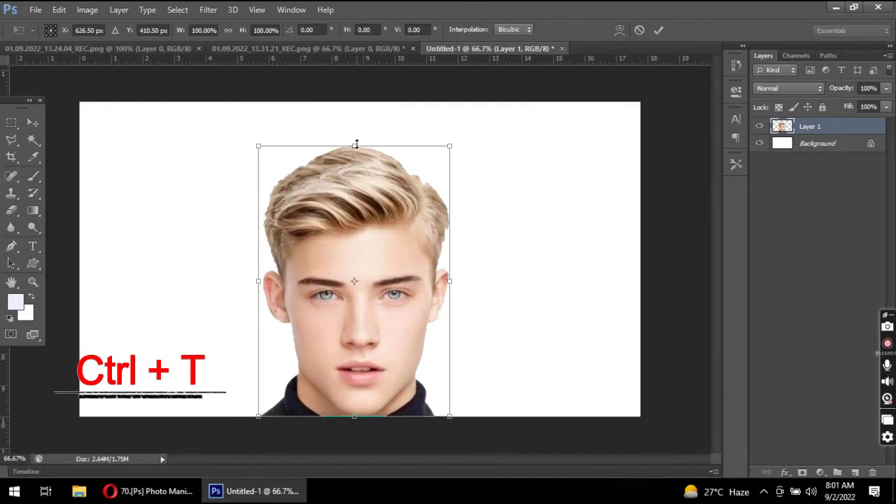
# Scale the face layer to about 158% width and 119% height to fill the canvas, then commit
pyautogui.moveTo(356, 144); pyautogui.dragTo(354, 101)
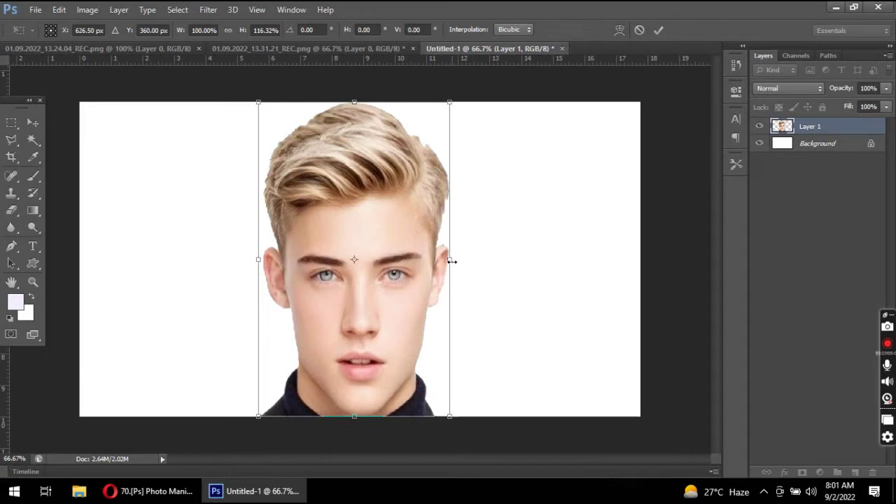
pyautogui.moveTo(451, 261); pyautogui.dragTo(487, 260)
pyautogui.moveTo(381, 299); pyautogui.dragTo(370, 292)
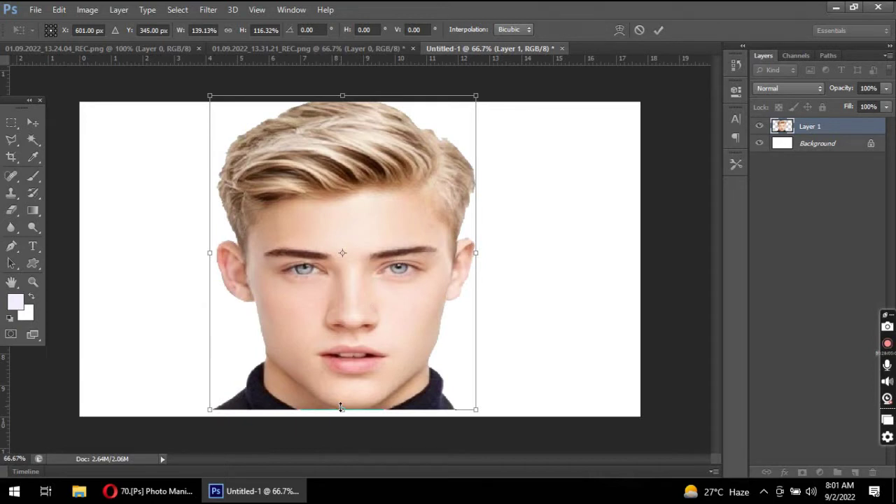
pyautogui.moveTo(341, 408); pyautogui.dragTo(341, 416)
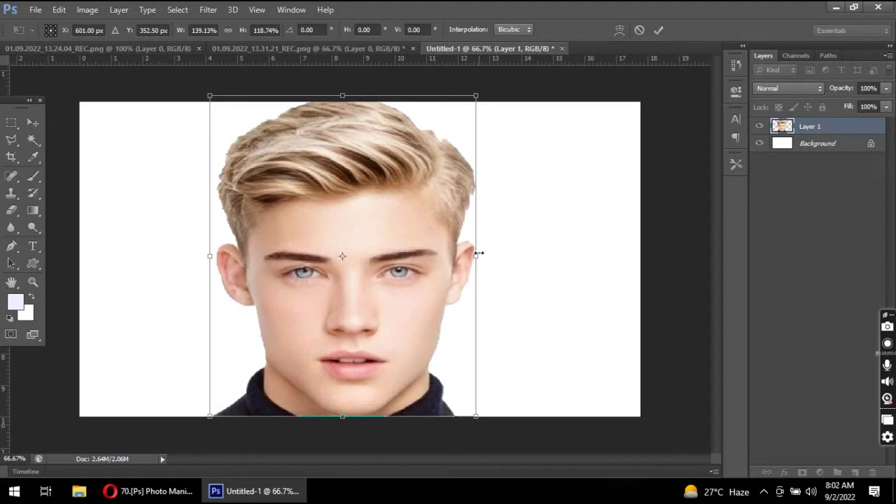
pyautogui.moveTo(479, 253); pyautogui.dragTo(512, 255)
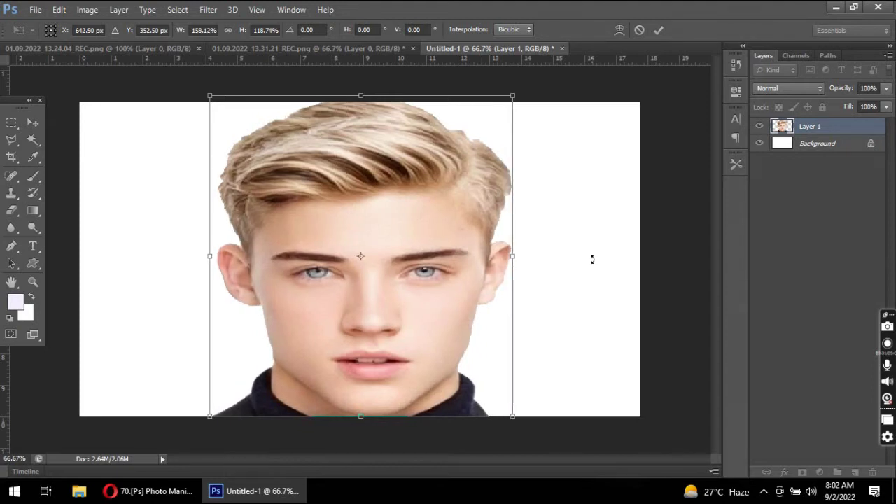
pyautogui.press('Return')
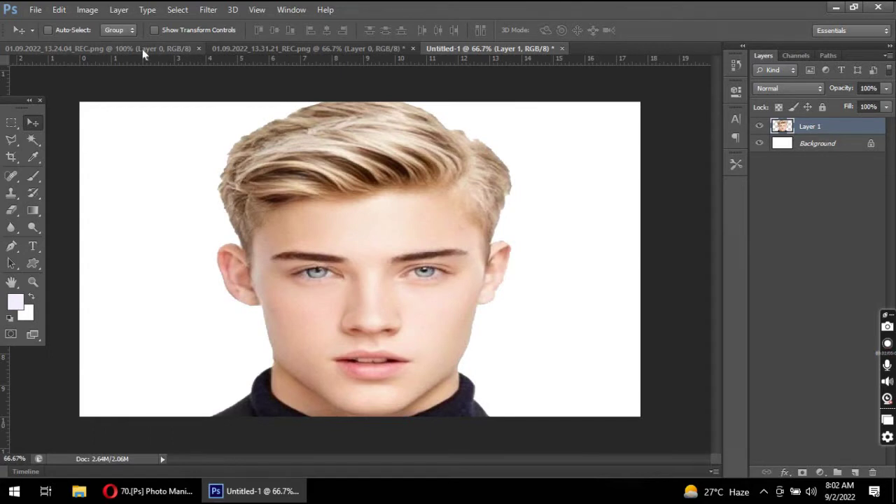
# On the zipper image, Magic-wand the white background, delete it, and deselect
pyautogui.click(143, 49)
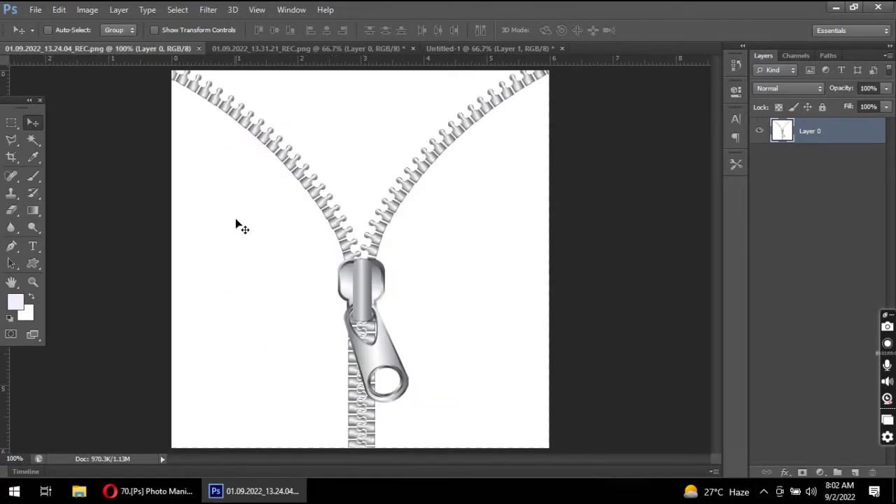
pyautogui.click(31, 140)
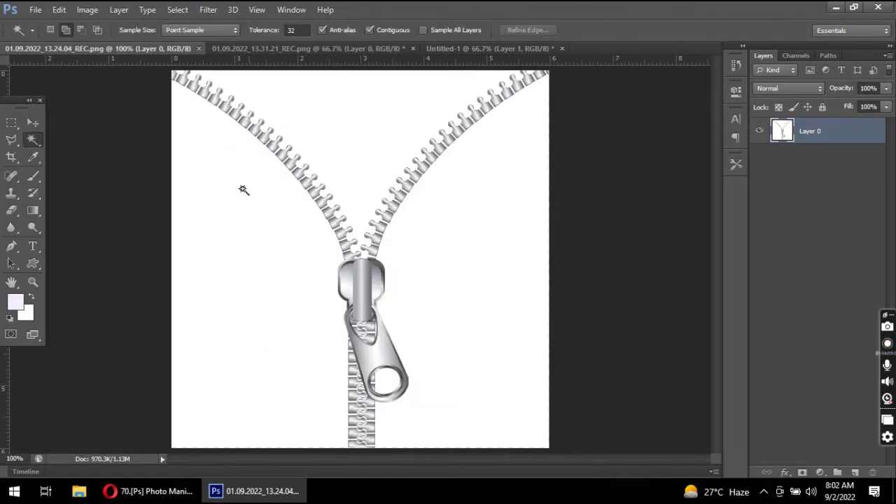
pyautogui.click(240, 190)
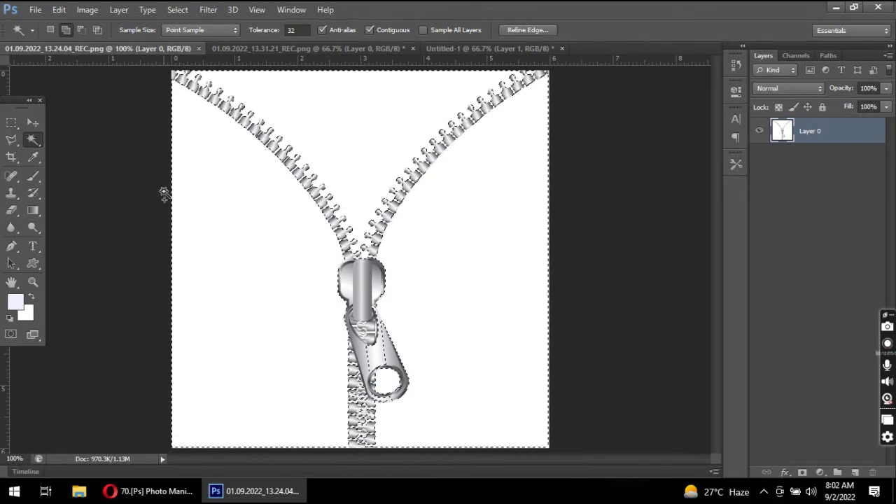
pyautogui.press('Delete')
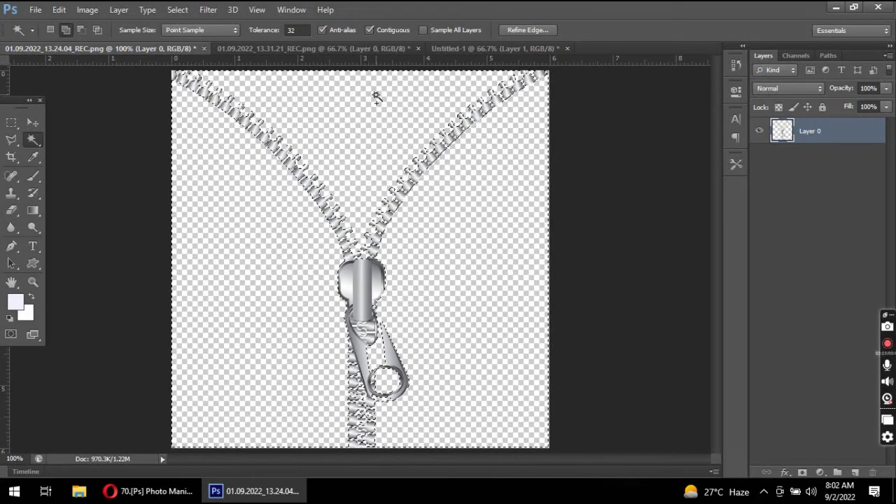
pyautogui.hotkey('ctrl', 'd')
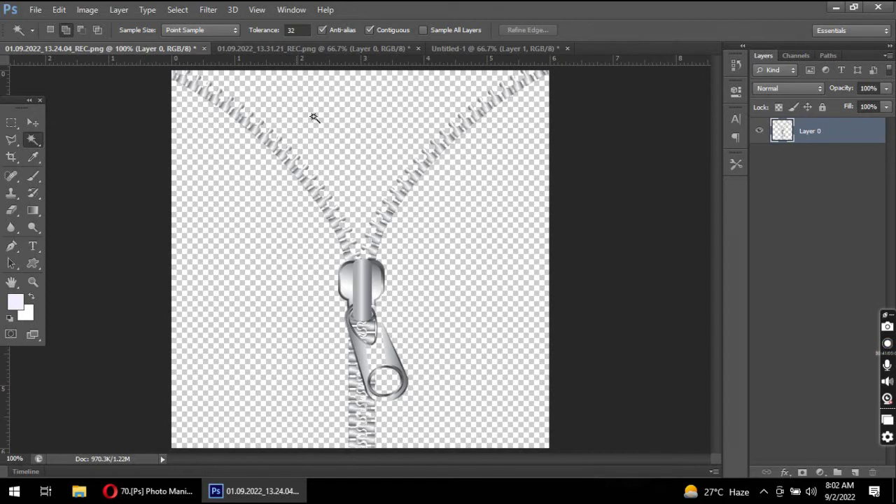
pyautogui.click(35, 124)
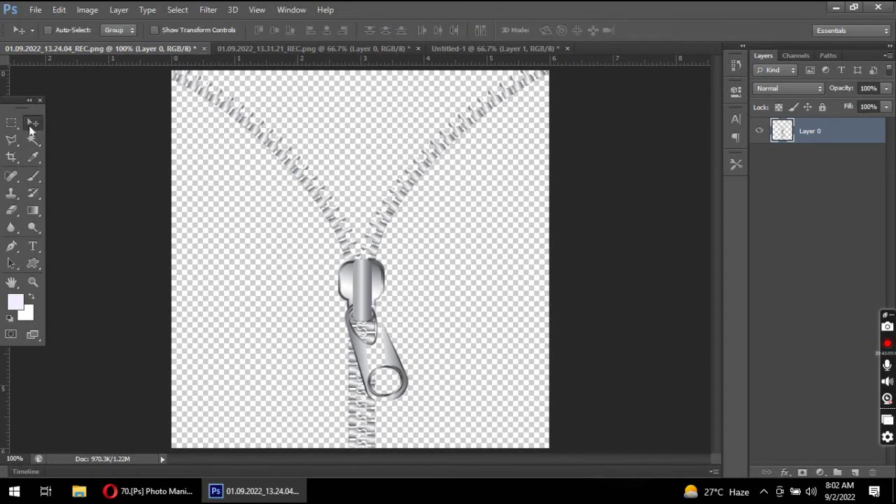
# Drag the zipper into Untitled-1 as Layer 2 and nudge its slider onto the nose
pyautogui.moveTo(371, 343)
pyautogui.mouseDown()
pyautogui.moveTo(469, 62)
pyautogui.moveTo(410, 135)
pyautogui.moveTo(361, 327)
pyautogui.moveTo(372, 320)
pyautogui.moveTo(356, 314)
pyautogui.mouseUp()
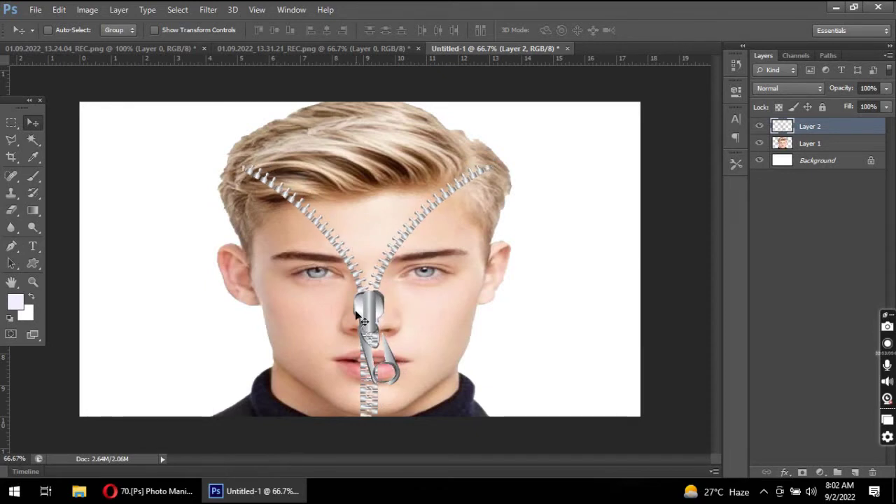
pyautogui.moveTo(356, 315); pyautogui.dragTo(357, 312)
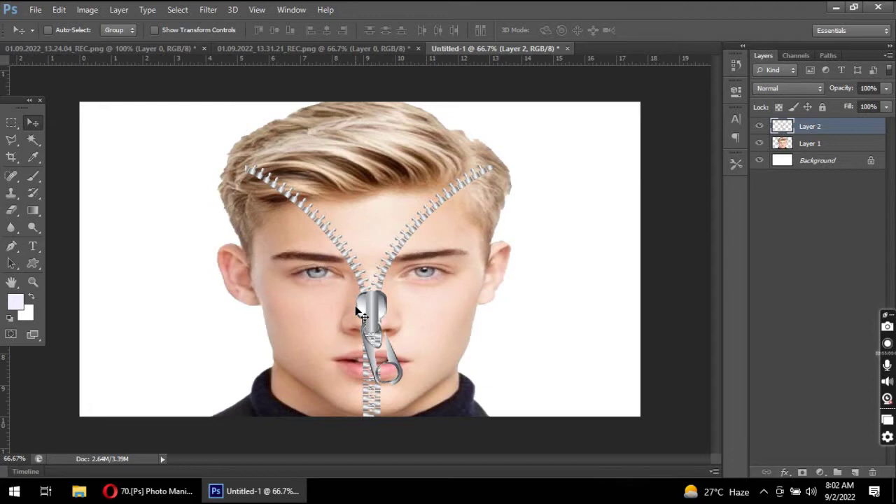
# Scale the zipper to 106.79% width and 104.35% height, spanning hairline to collar, and commit
pyautogui.hotkey('ctrl', 't')
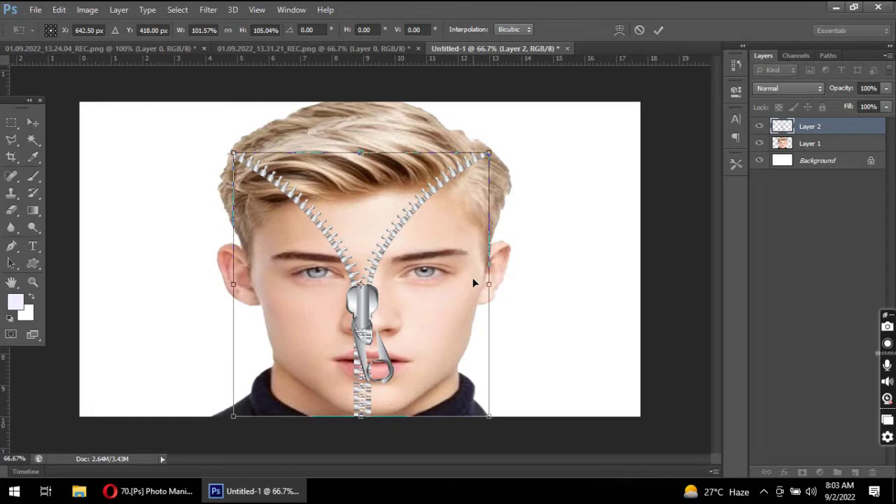
pyautogui.moveTo(489, 283); pyautogui.dragTo(513, 284)
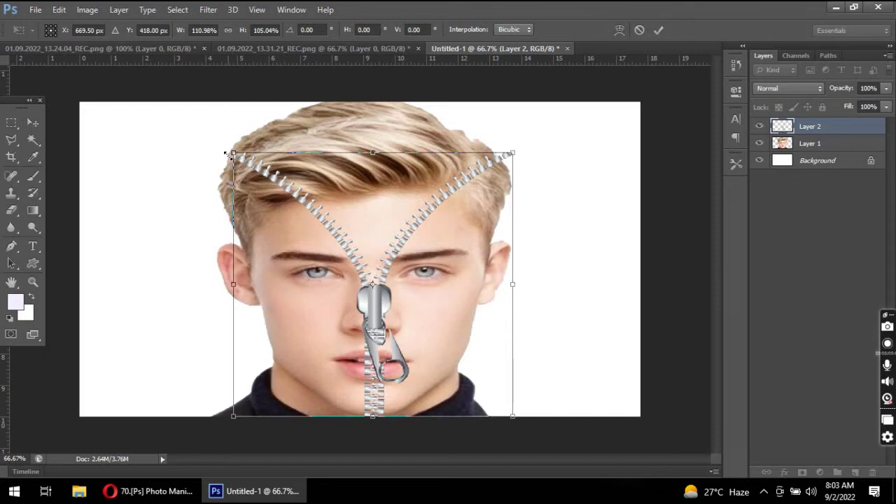
pyautogui.moveTo(226, 152); pyautogui.dragTo(231, 154)
pyautogui.moveTo(368, 310); pyautogui.dragTo(371, 311)
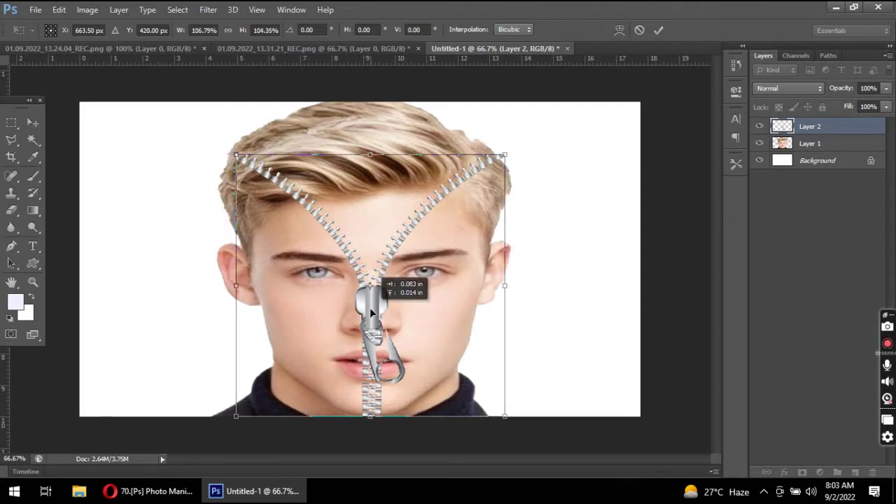
pyautogui.moveTo(370, 307); pyautogui.dragTo(370, 307)
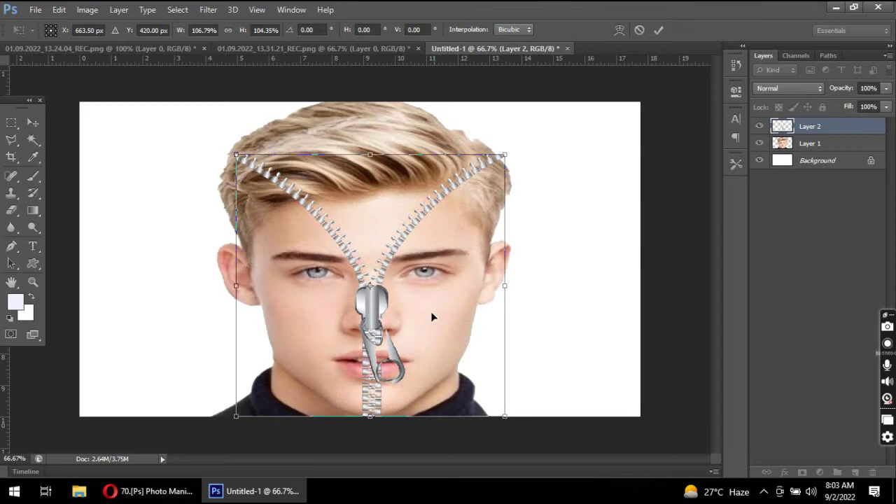
pyautogui.press('Return')
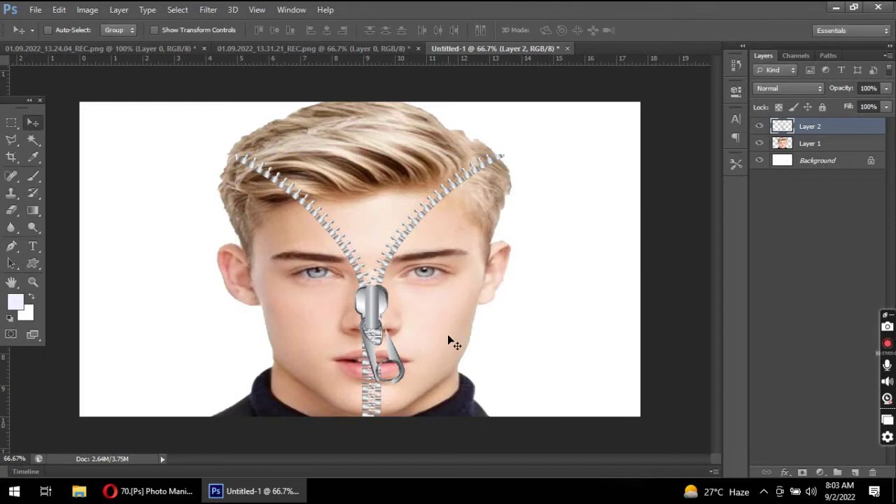
pyautogui.hotkey('alt', '[')
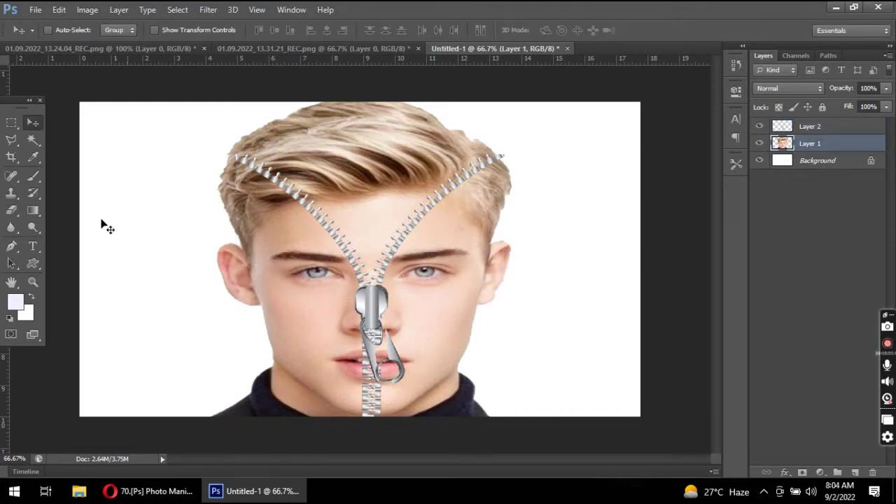
# Marquee the right half of the face on Layer 1 and cut it onto a new Layer 3
pyautogui.click(9, 124)
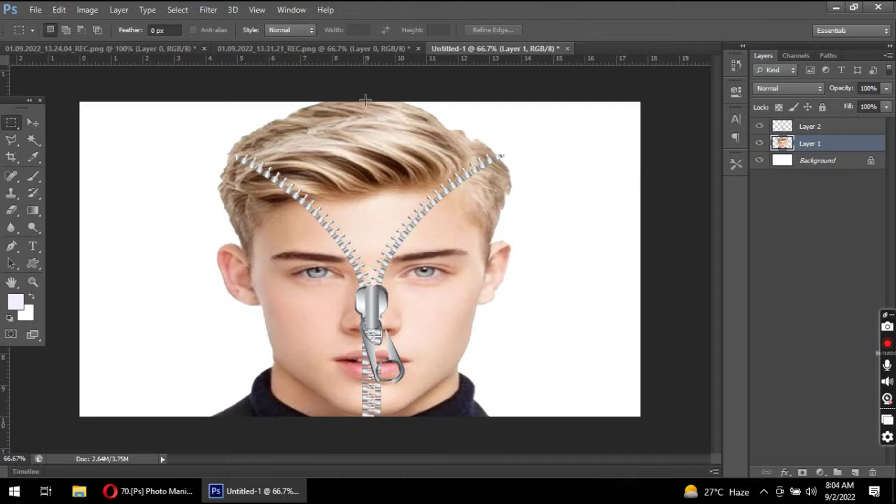
pyautogui.moveTo(364, 100); pyautogui.dragTo(598, 347)
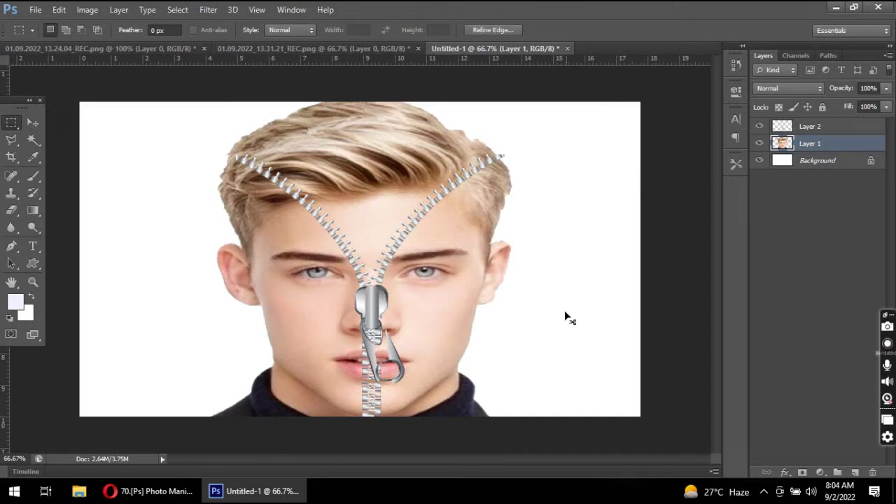
pyautogui.hotkey('ctrl', 'd')
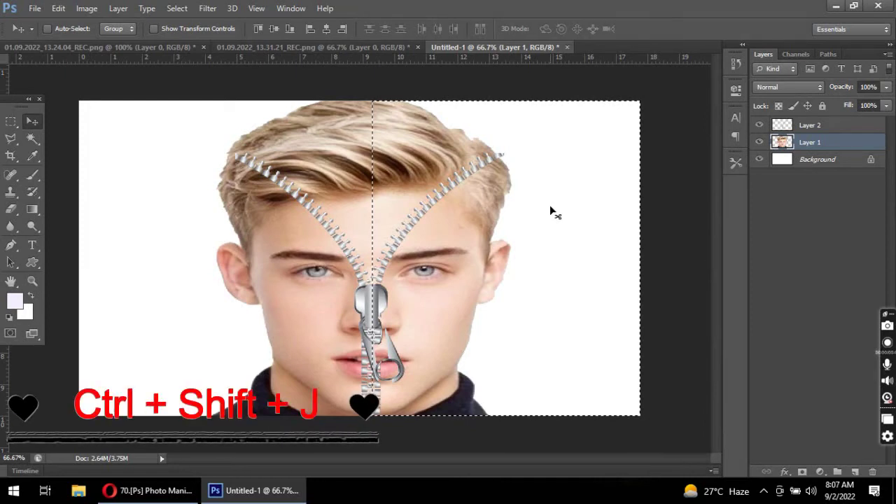
pyautogui.hotkey('ctrl', 'shift', 'j')
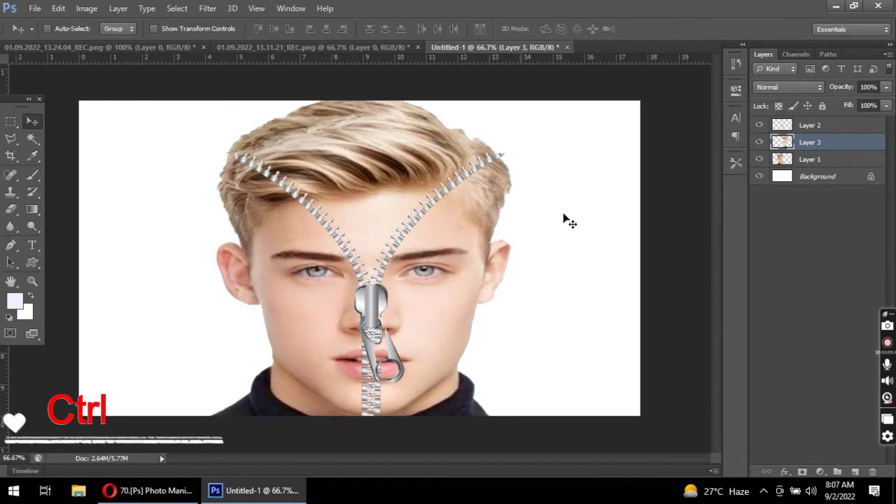
pyautogui.hotkey('ctrl', 't')
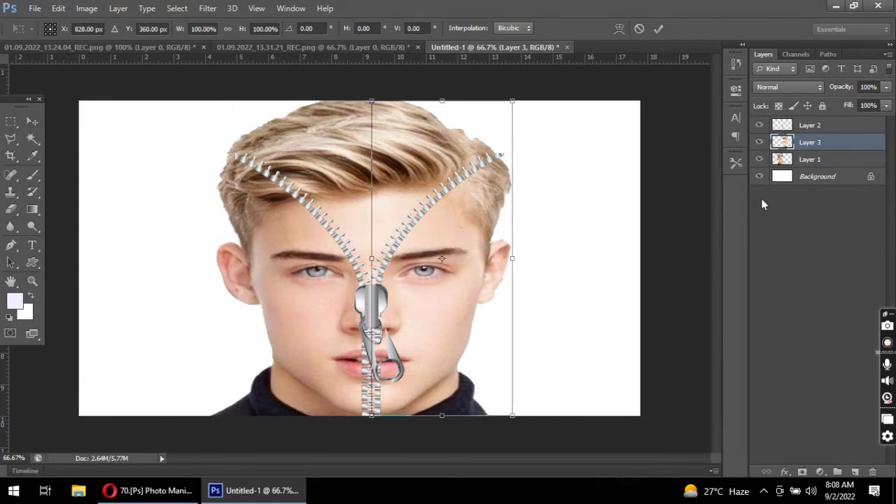
# Warp Layer 3's right face half, pulling its top corners and hair outward to the right
pyautogui.click(619, 28)
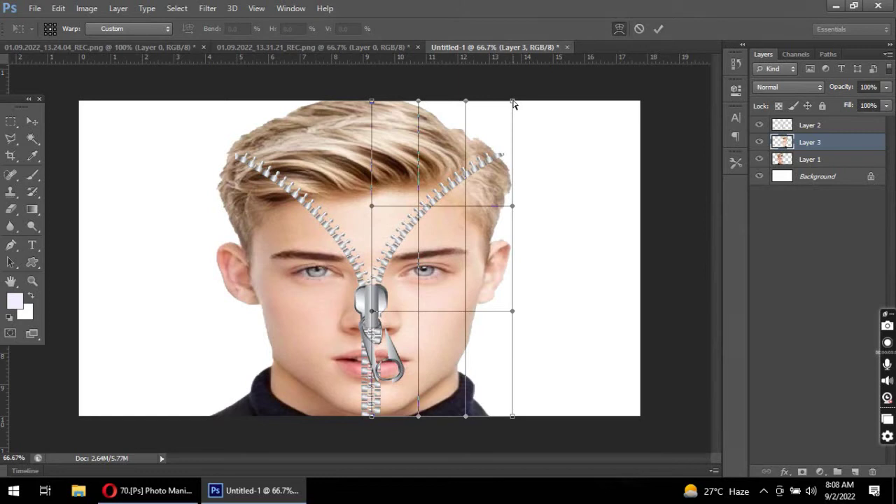
pyautogui.moveTo(513, 103); pyautogui.dragTo(609, 179)
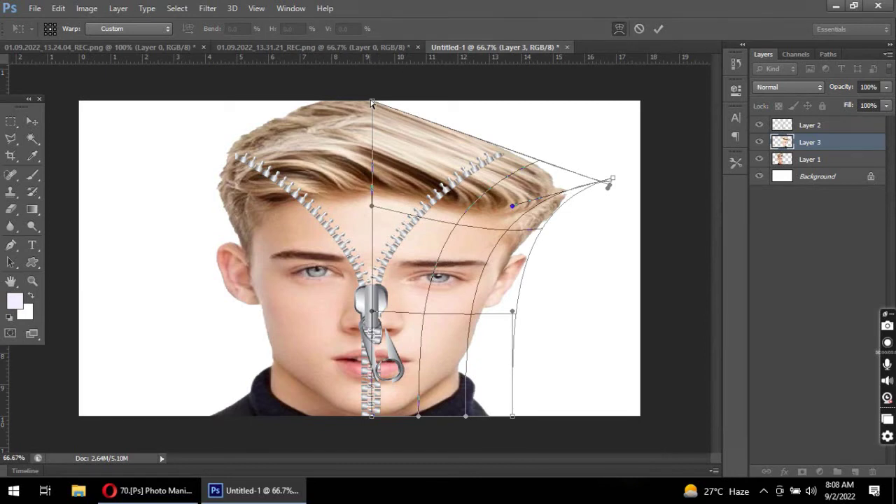
pyautogui.moveTo(372, 103); pyautogui.dragTo(511, 152)
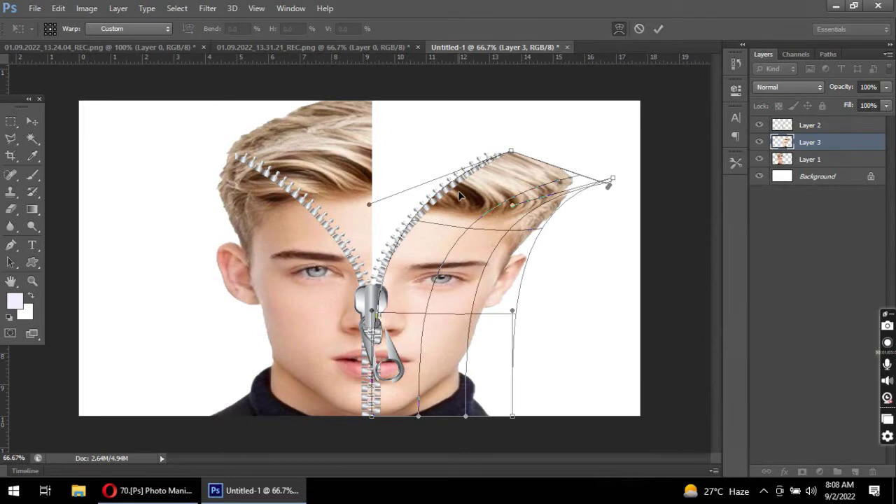
pyautogui.moveTo(459, 195); pyautogui.dragTo(469, 232)
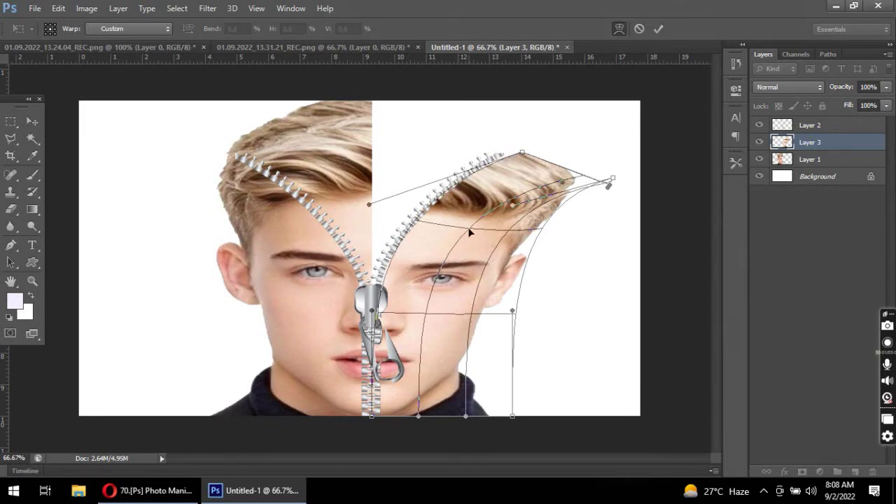
pyautogui.moveTo(469, 231); pyautogui.dragTo(484, 234)
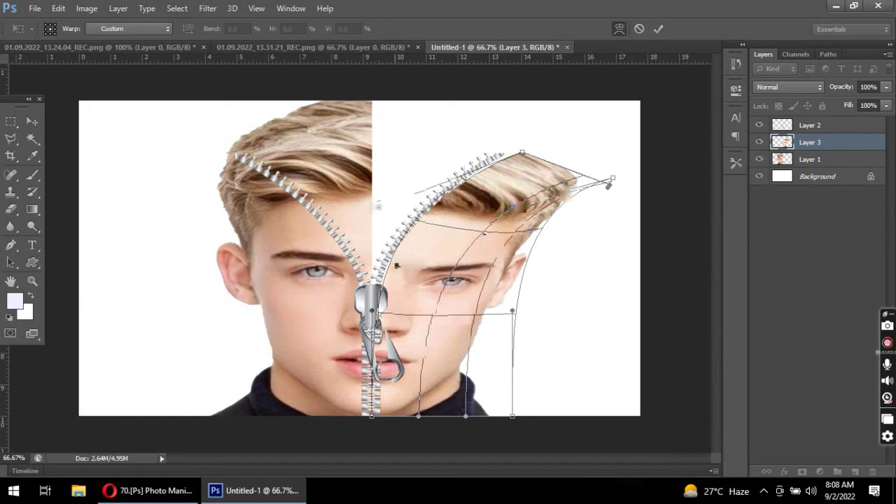
# Apply the right-half warp, then warp Layer 1's top-left corner out to the left
pyautogui.press('Return')
pyautogui.keyDown('ctrl'); pyautogui.click(306, 233); pyautogui.keyUp('ctrl')
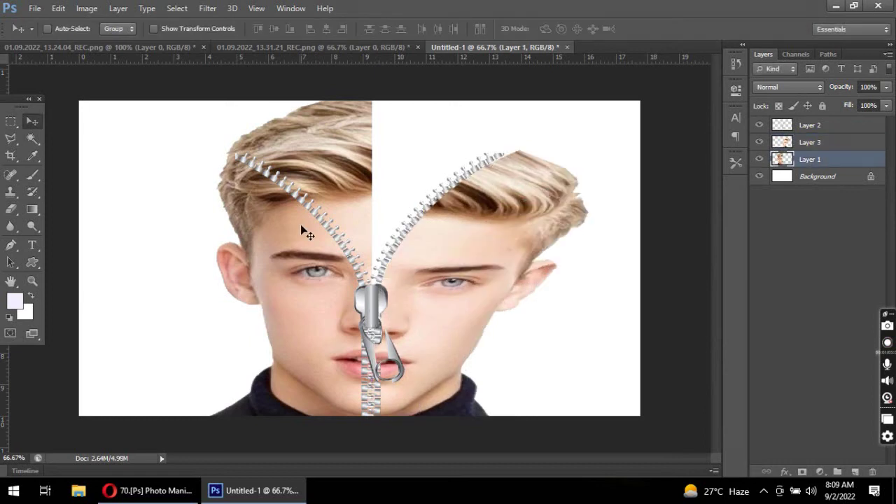
pyautogui.hotkey('ctrl', 't')
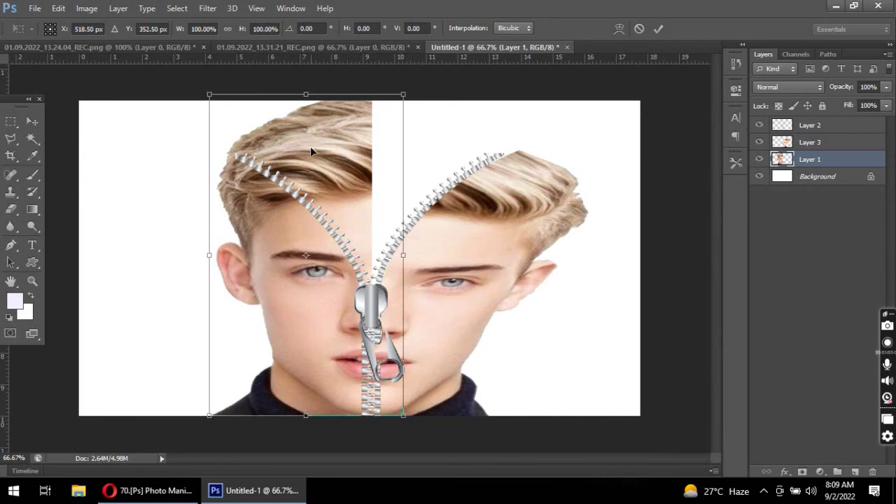
pyautogui.rightClick(311, 146)
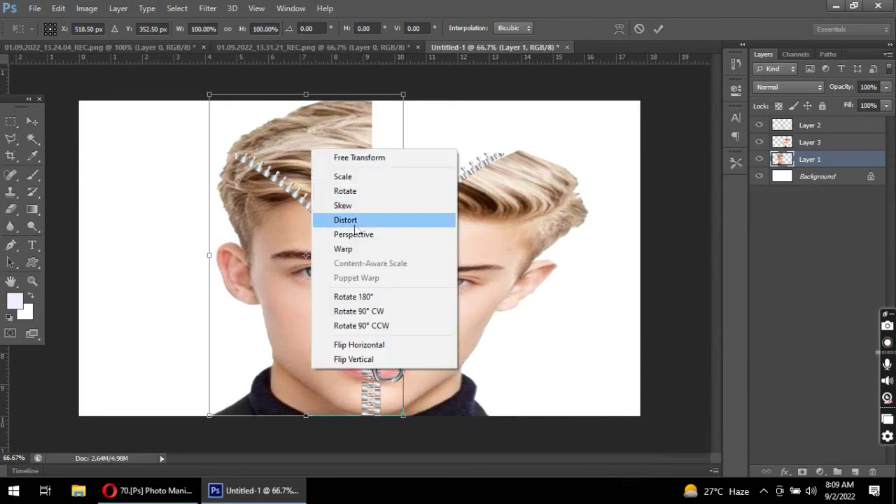
pyautogui.click(362, 250)
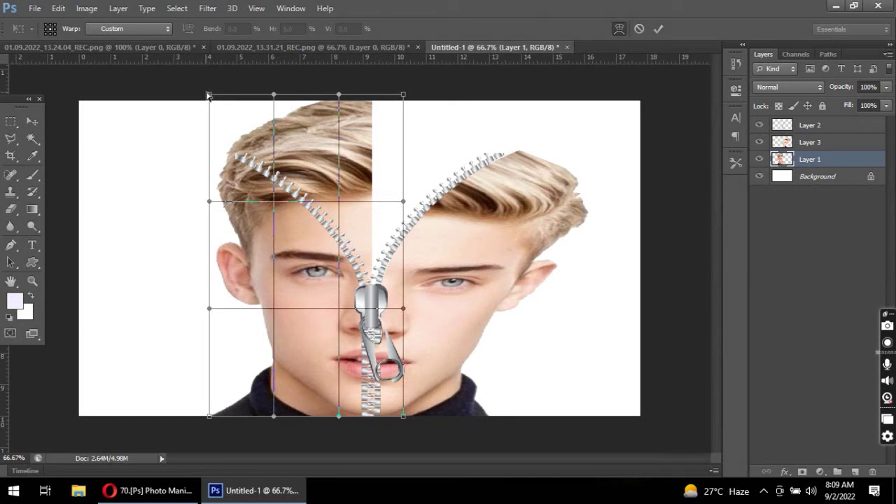
pyautogui.moveTo(208, 95); pyautogui.dragTo(83, 209)
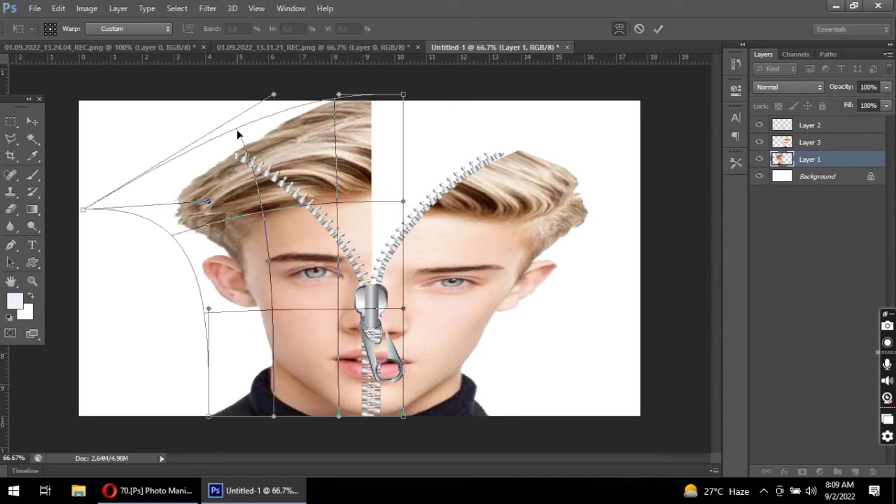
# Reshape the left half's hair, top-right corner and ear edge outward, then commit the warp
pyautogui.moveTo(237, 135); pyautogui.dragTo(403, 96)
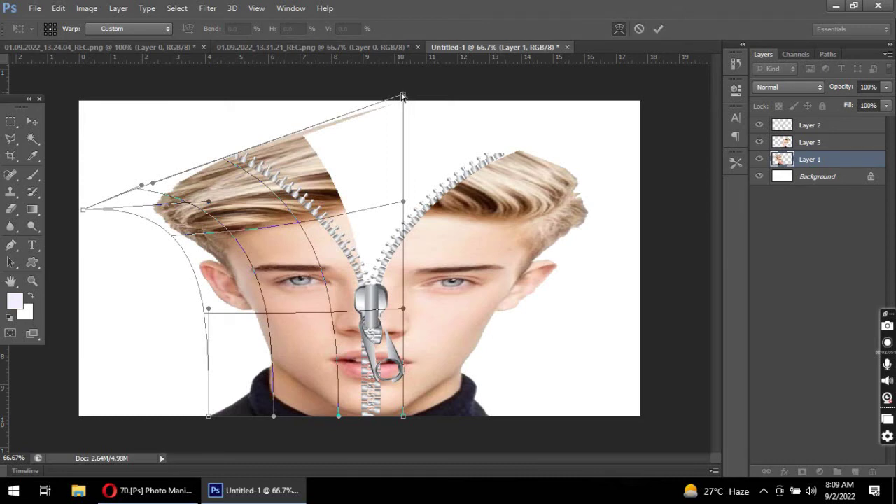
pyautogui.moveTo(403, 96); pyautogui.dragTo(278, 140)
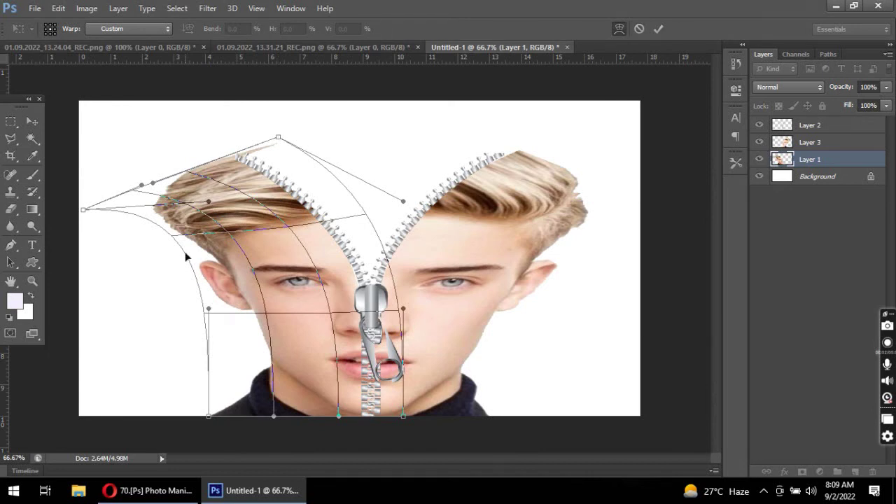
pyautogui.moveTo(186, 257); pyautogui.dragTo(184, 291)
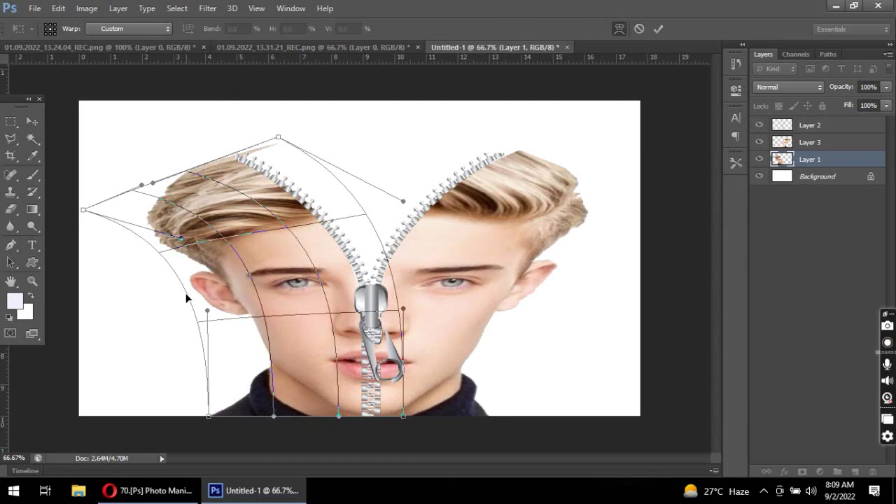
pyautogui.moveTo(186, 297); pyautogui.dragTo(180, 296)
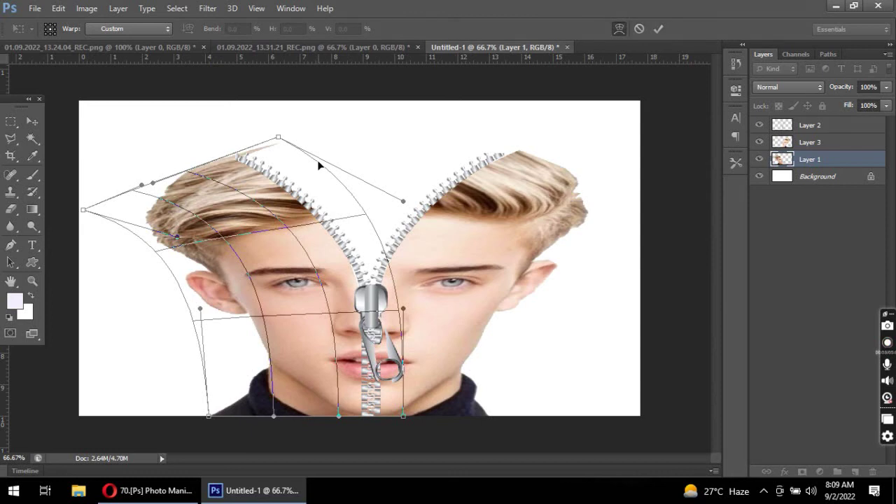
pyautogui.press('Return')
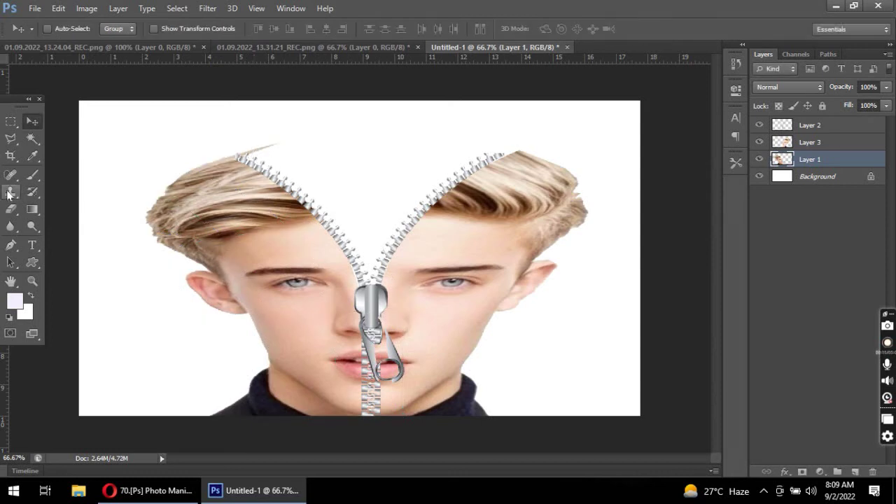
# Erase the faint hair wisp above the zipper's left end, then select Layer 3
pyautogui.click(11, 208)
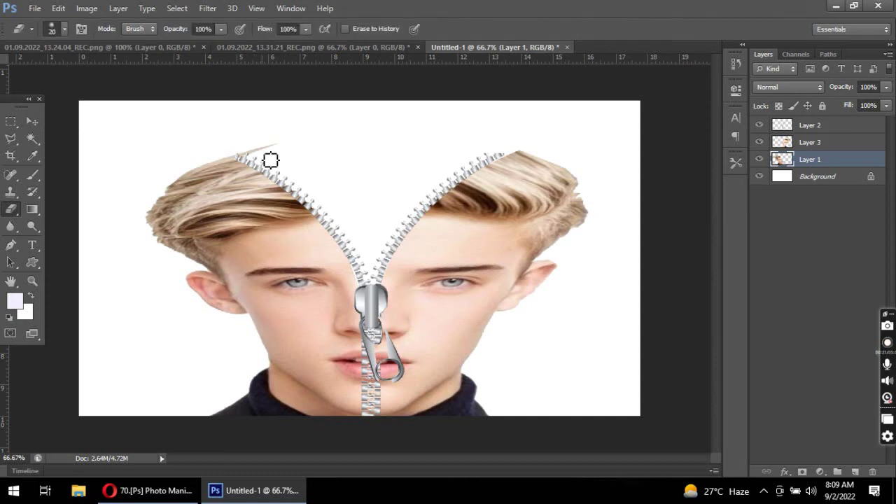
pyautogui.click(270, 160)
pyautogui.keyDown('ctrl'); pyautogui.click(552, 212); pyautogui.keyUp('ctrl')
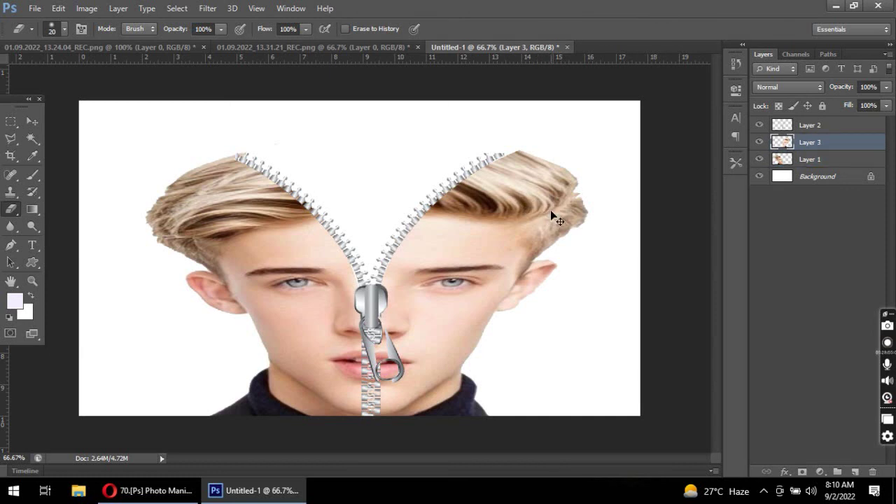
# Warp Layer 3's right face half, dragging its top-right corner inward to curve the outer hair
pyautogui.hotkey('ctrl', 't')
pyautogui.rightClick(525, 190)
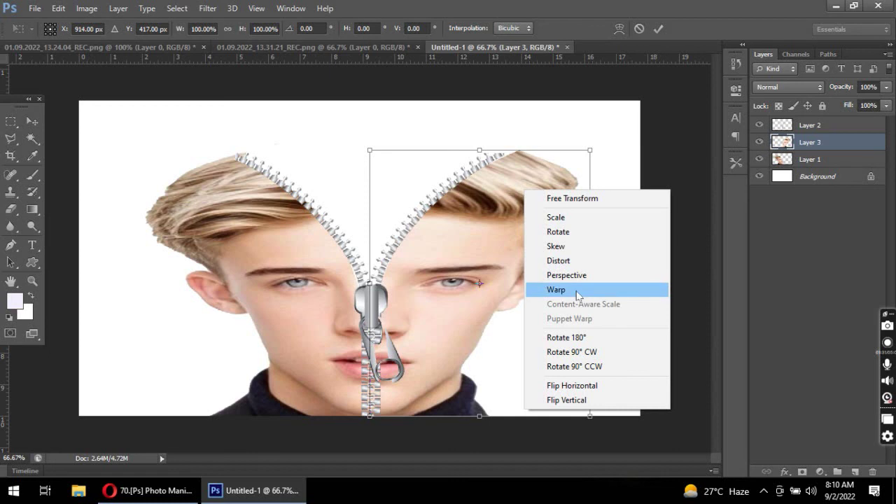
pyautogui.click(579, 295)
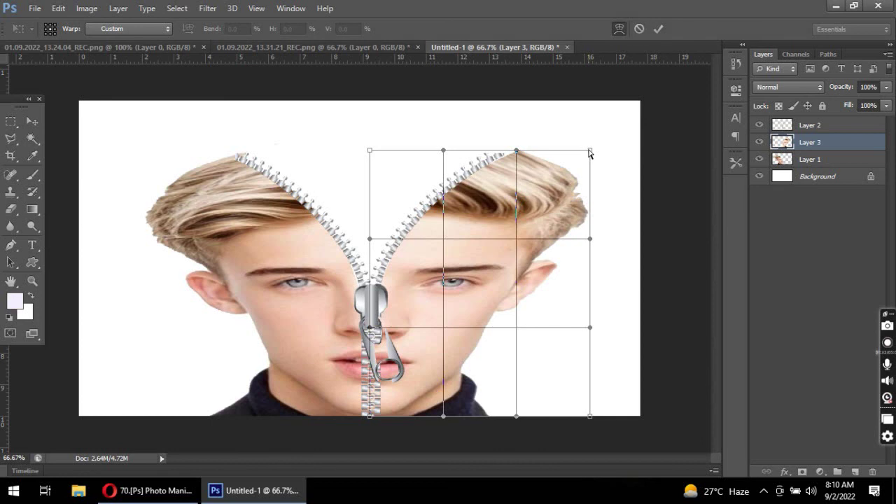
pyautogui.moveTo(590, 152); pyautogui.dragTo(541, 168)
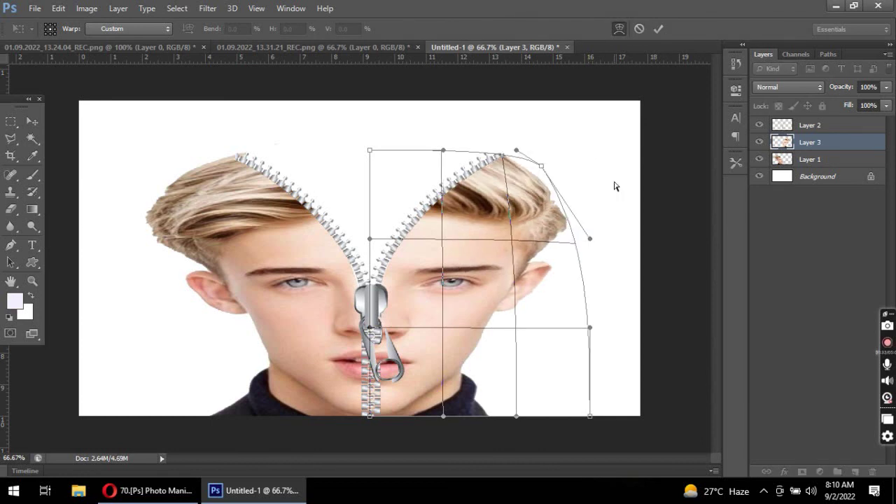
pyautogui.press('Return')
pyautogui.press('e')
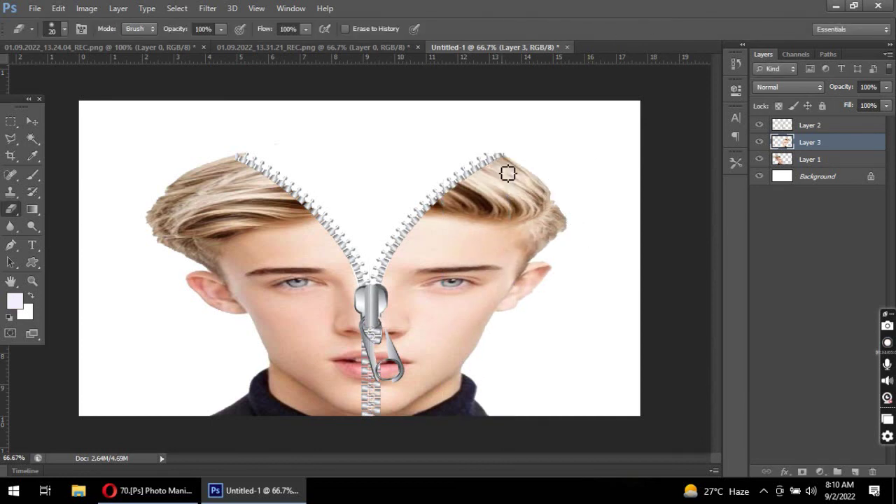